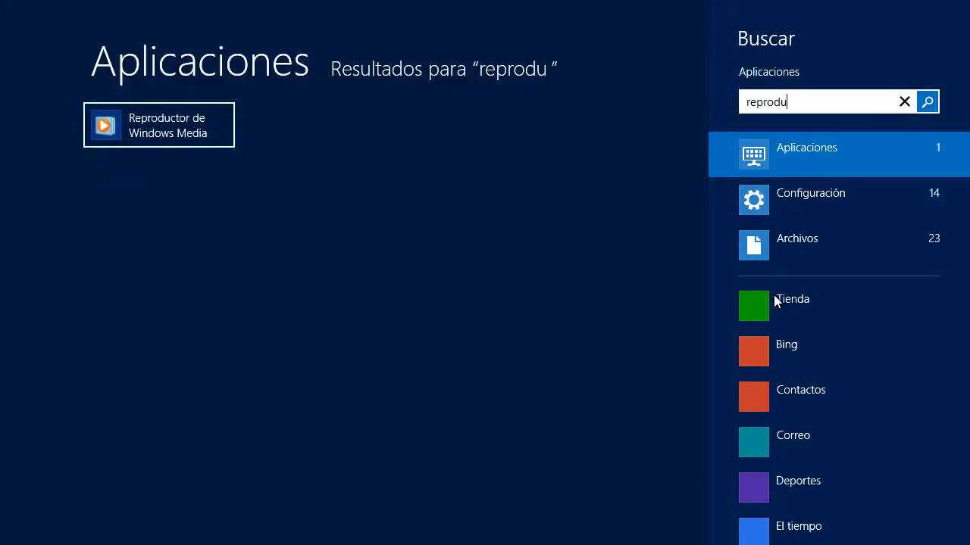
Search the system settings for "reproduc" and open Reproducción automática
type("c")
left_click(838, 197)
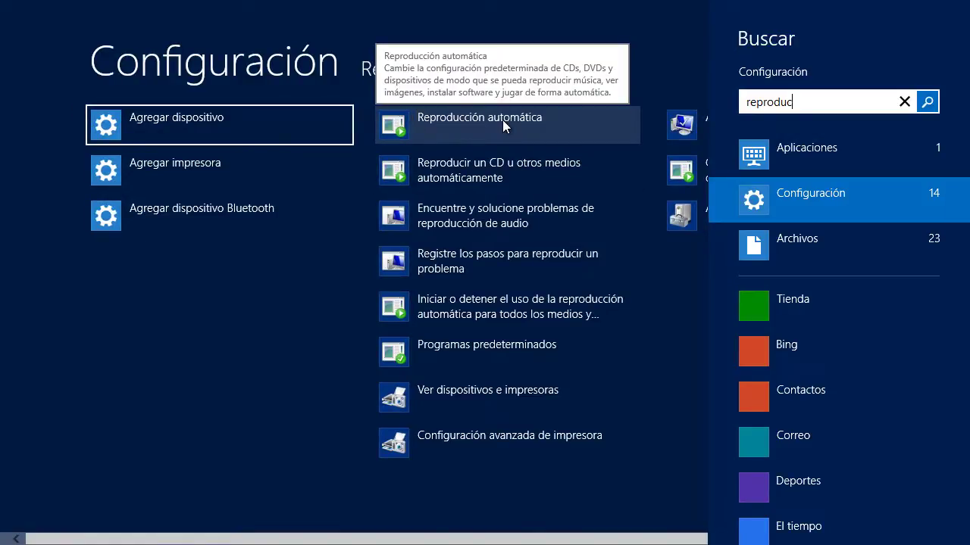
left_click(502, 120)
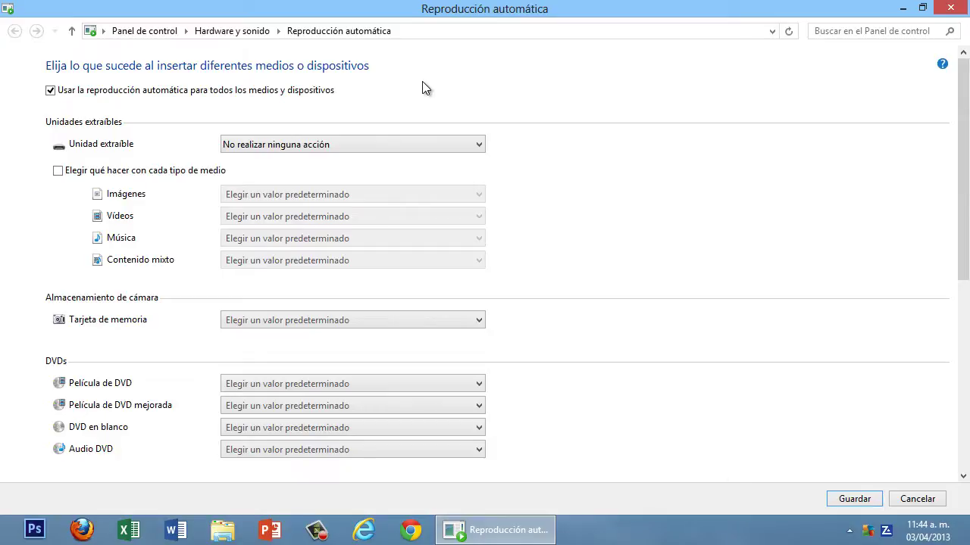
Try turning off automatic playback for all media and devices, and try the per-media-type choice for removable drives
left_click(51, 91)
left_click(50, 90)
left_click(58, 171)
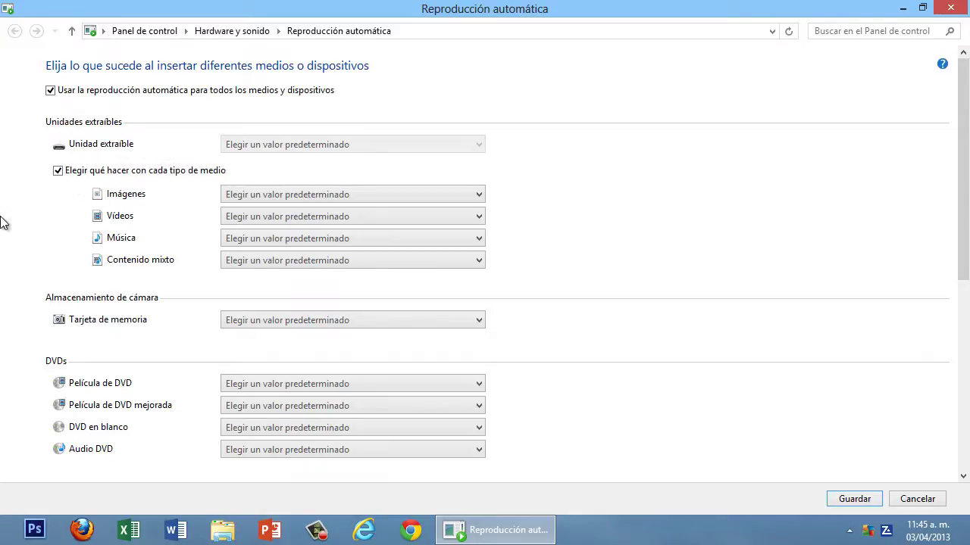
left_click(58, 172)
Review the actions offered for Unidad extraíble and enable choosing what to do with each media type
left_click(447, 145)
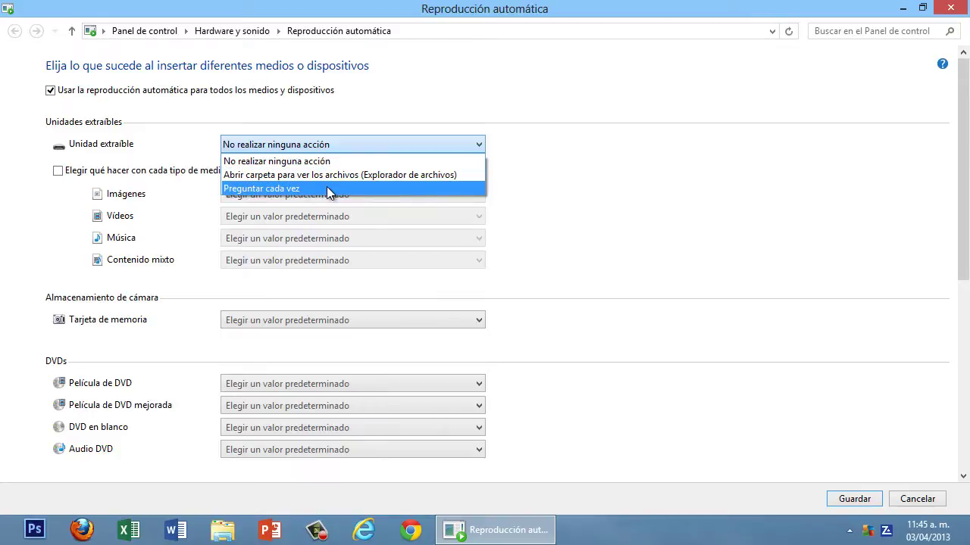
left_click(586, 188)
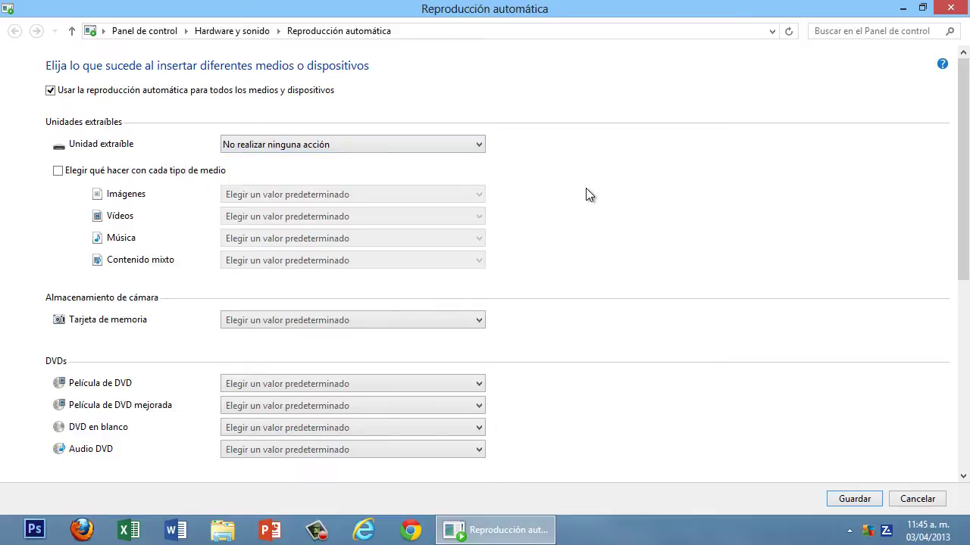
left_click(57, 170)
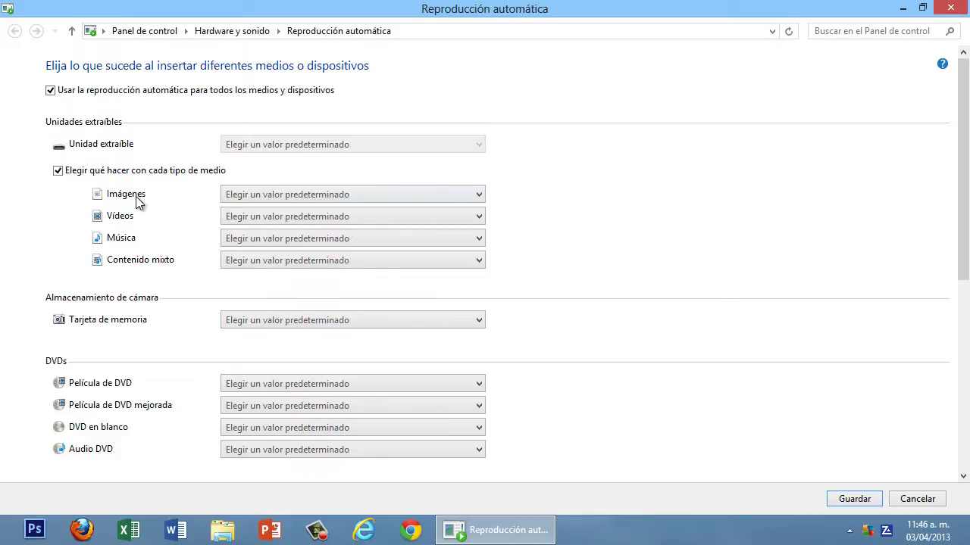
Examine the default actions offered for images, videos, music and mixed content on removable drives
left_click(452, 193)
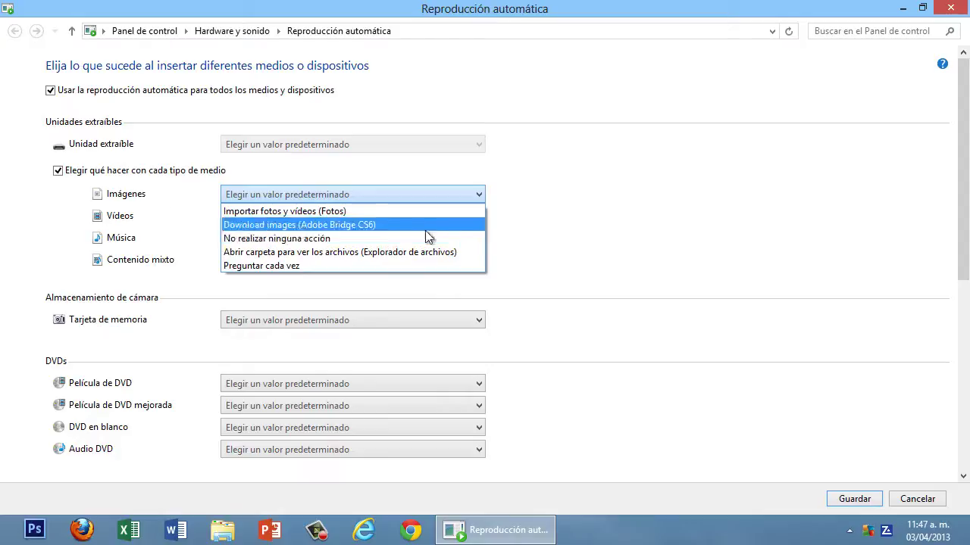
left_click(625, 240)
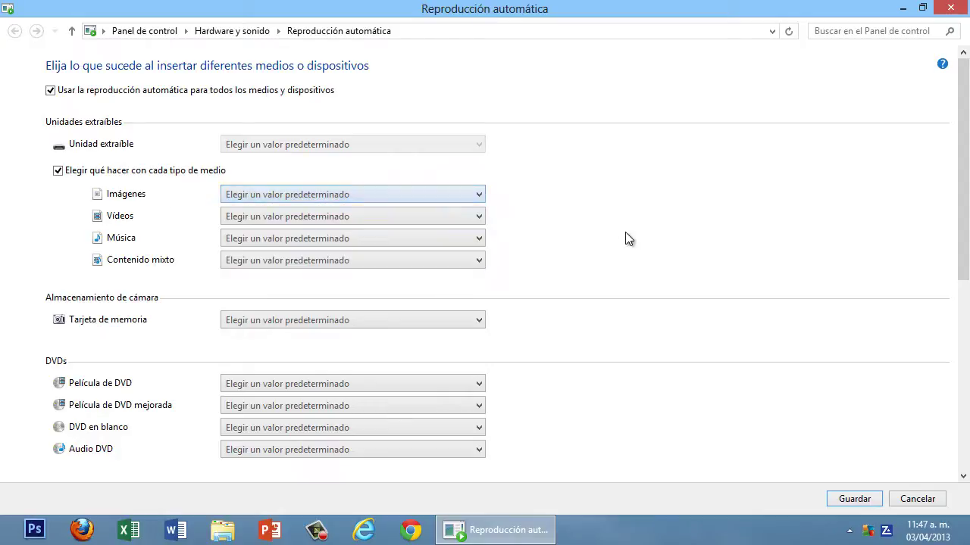
left_click(430, 218)
left_click(430, 216)
left_click(431, 239)
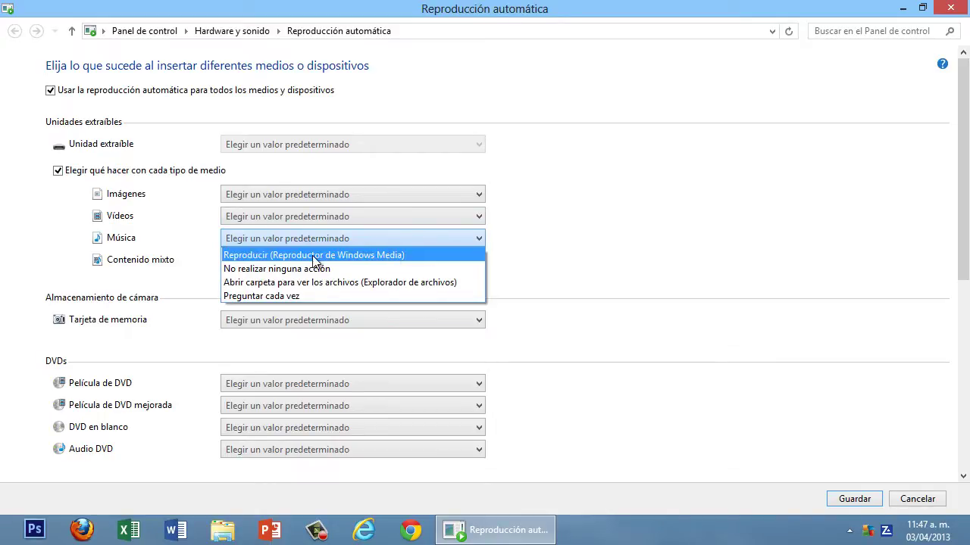
left_click(504, 251)
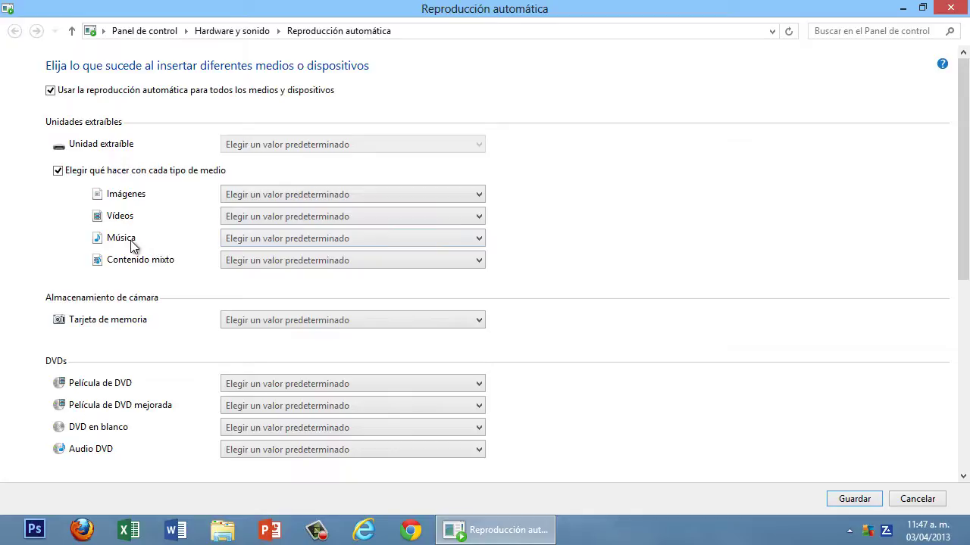
mouse_move(151, 239)
left_click(371, 260)
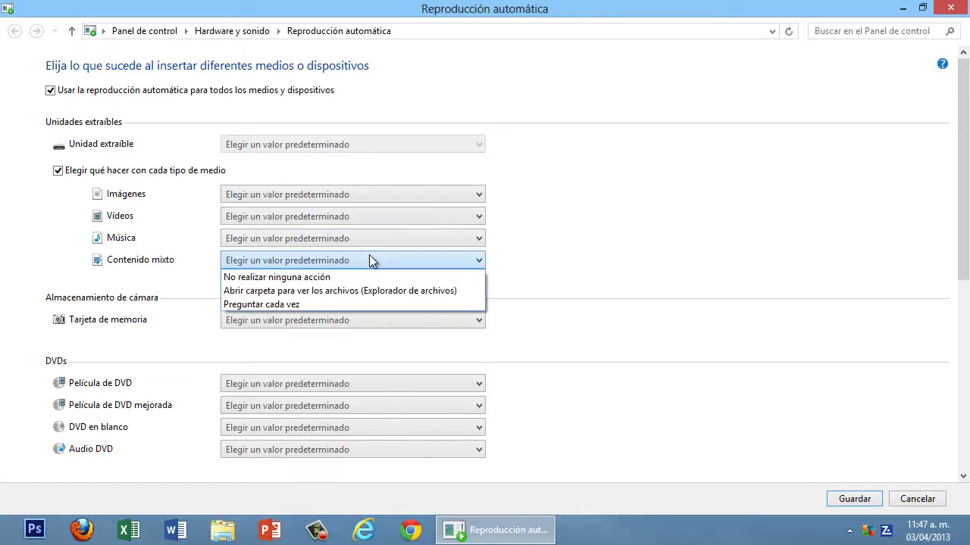
left_click(562, 271)
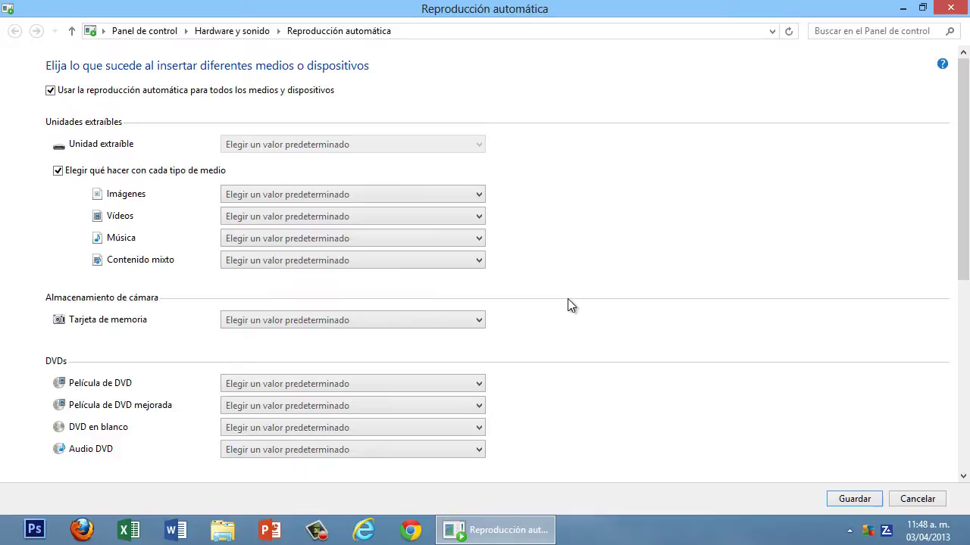
Examine the default actions offered for camera memory cards and for each of the four DVD types
left_click(453, 320)
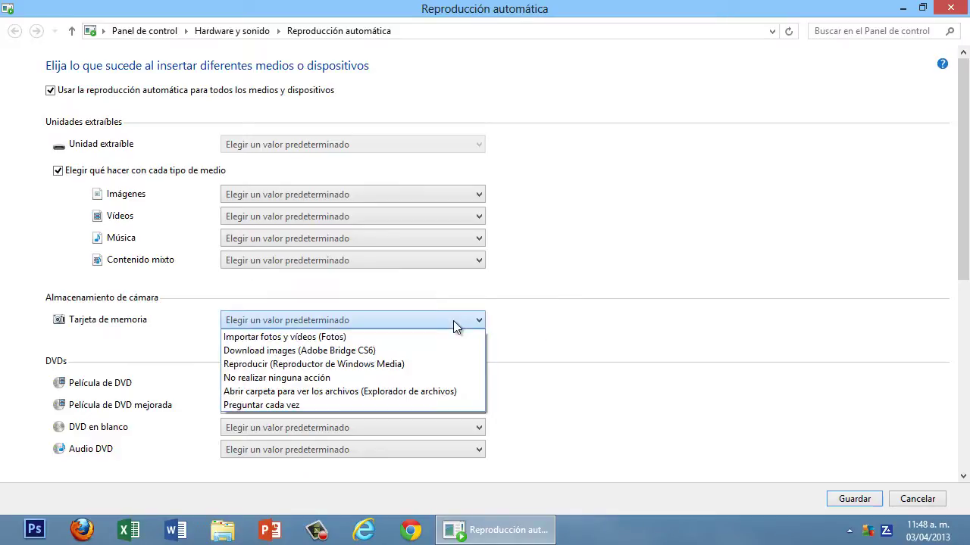
left_click(453, 321)
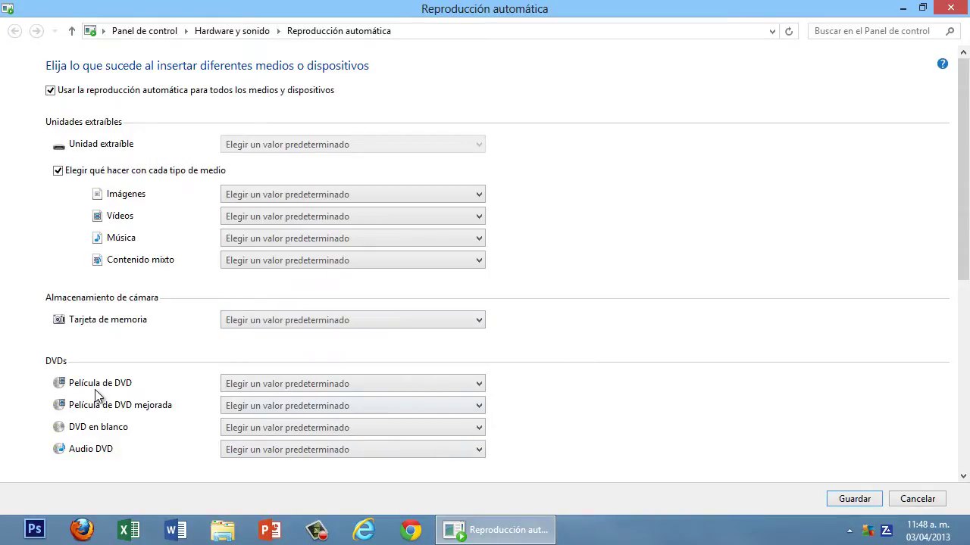
left_click(471, 385)
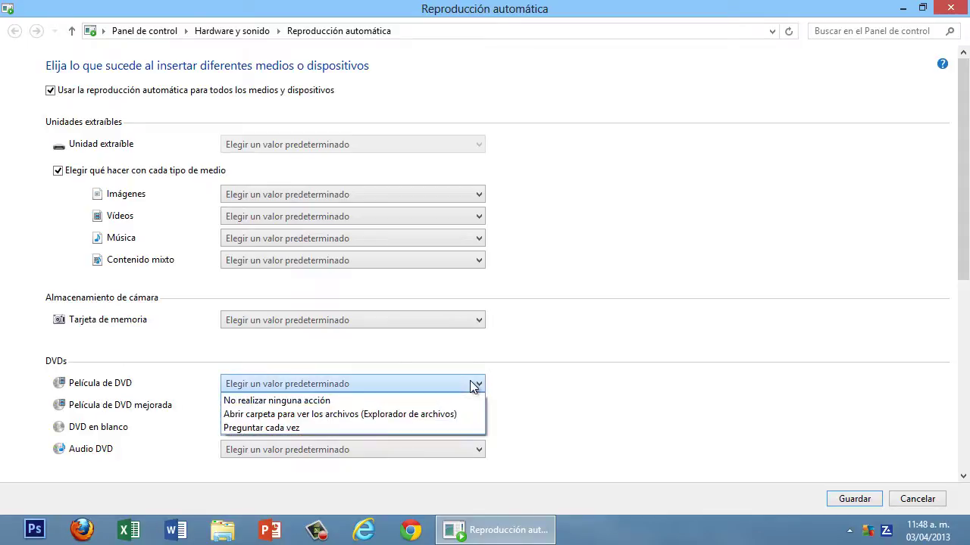
left_click(600, 385)
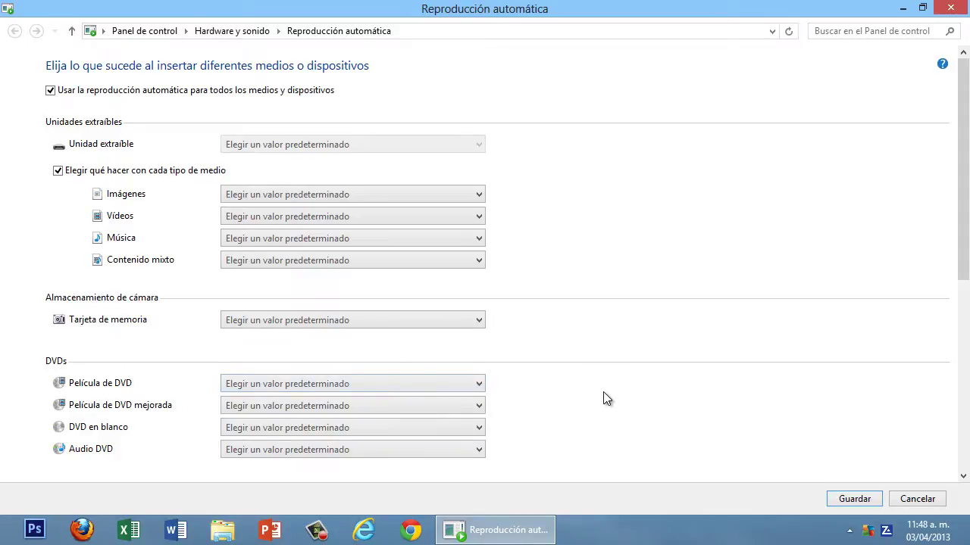
left_click(437, 405)
left_click(469, 406)
left_click(417, 427)
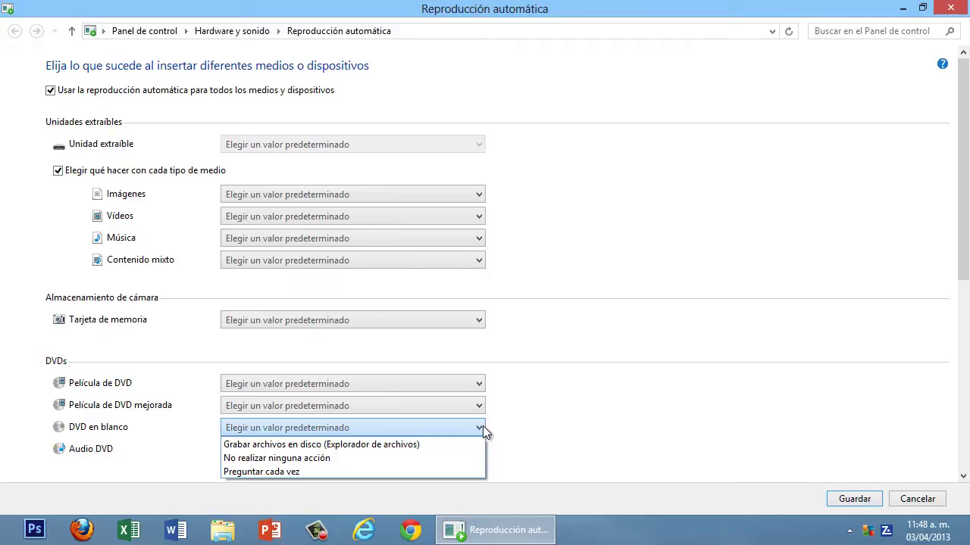
left_click(621, 429)
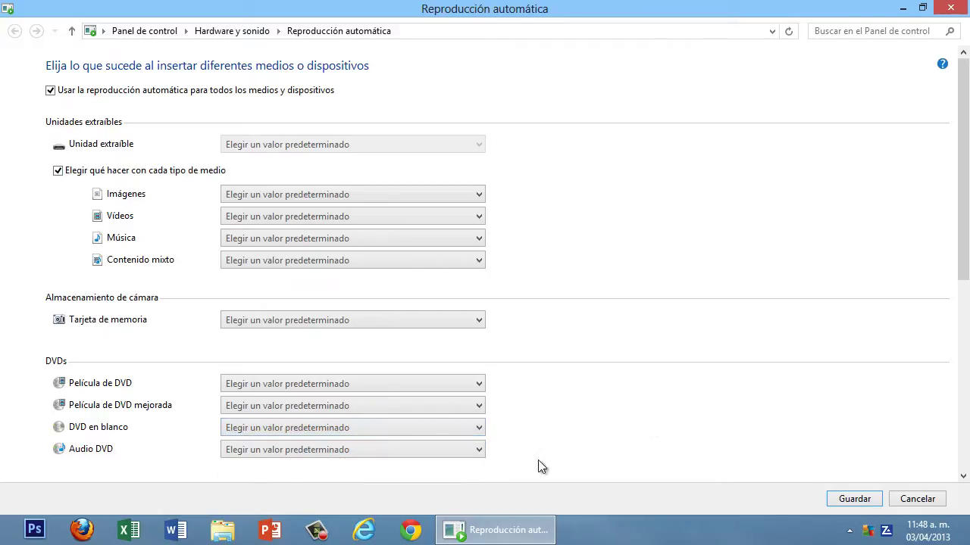
left_click(473, 450)
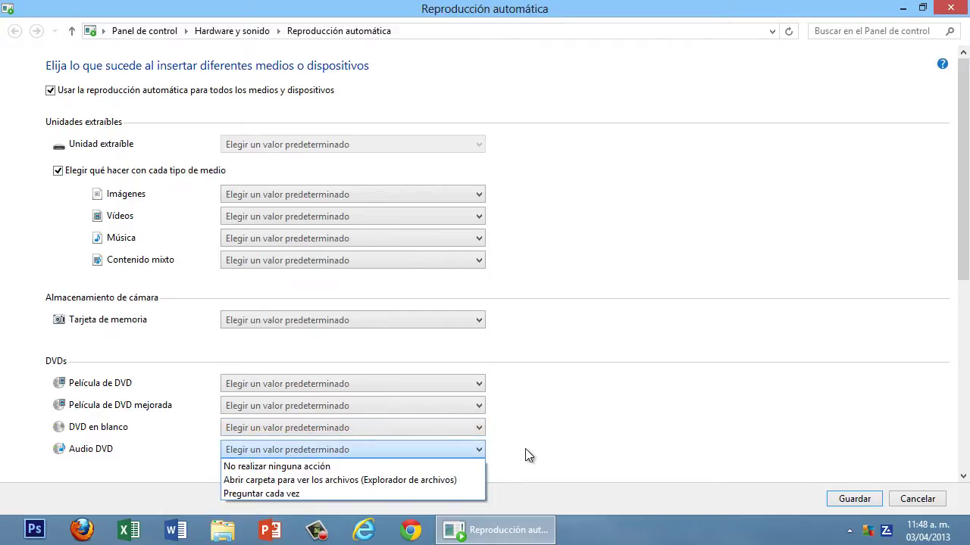
left_click(567, 452)
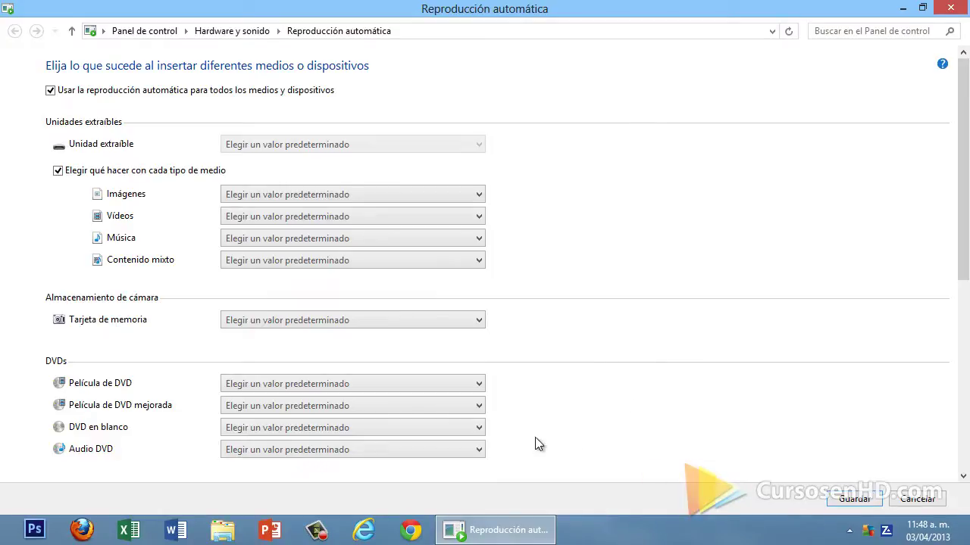
Set the default action for DVD en blanco to Preguntar cada vez and save the settings
left_click(450, 428)
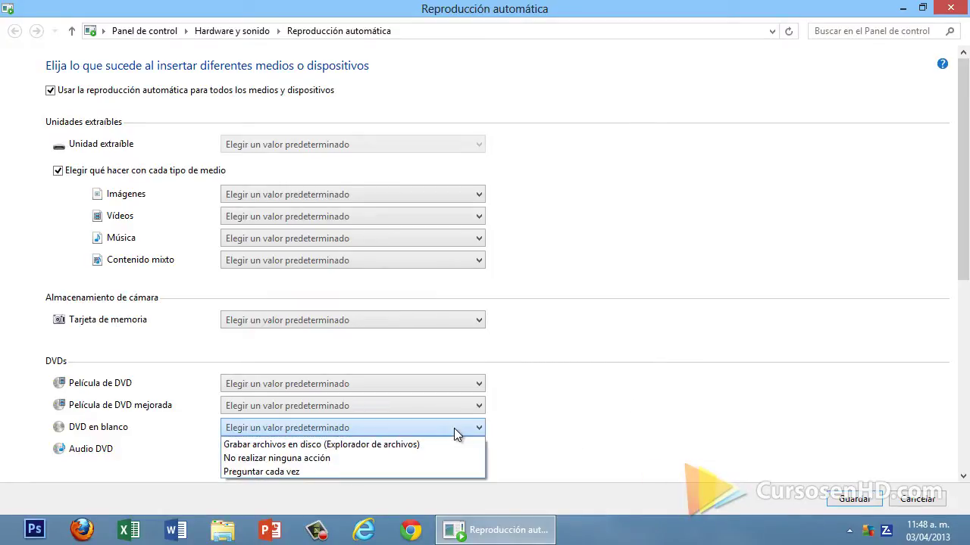
left_click(314, 471)
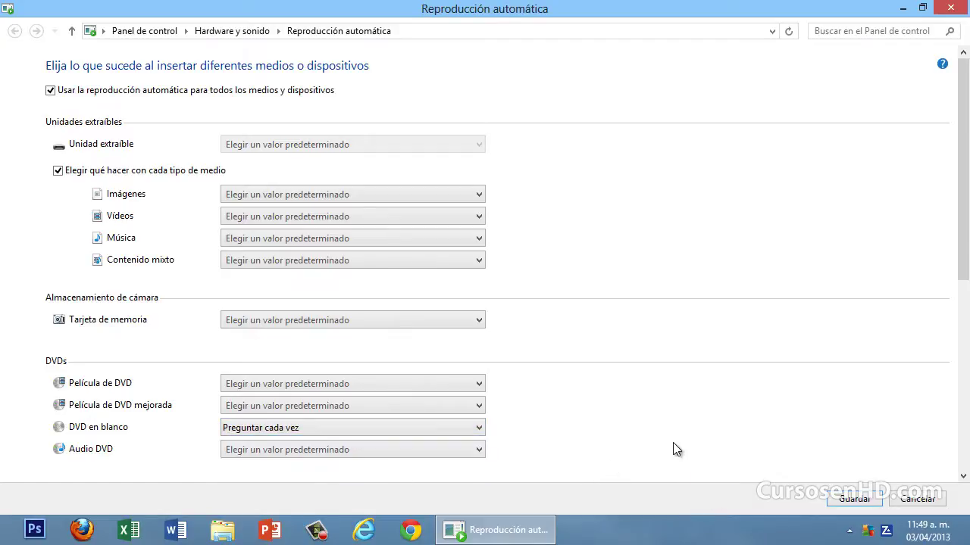
left_click(858, 500)
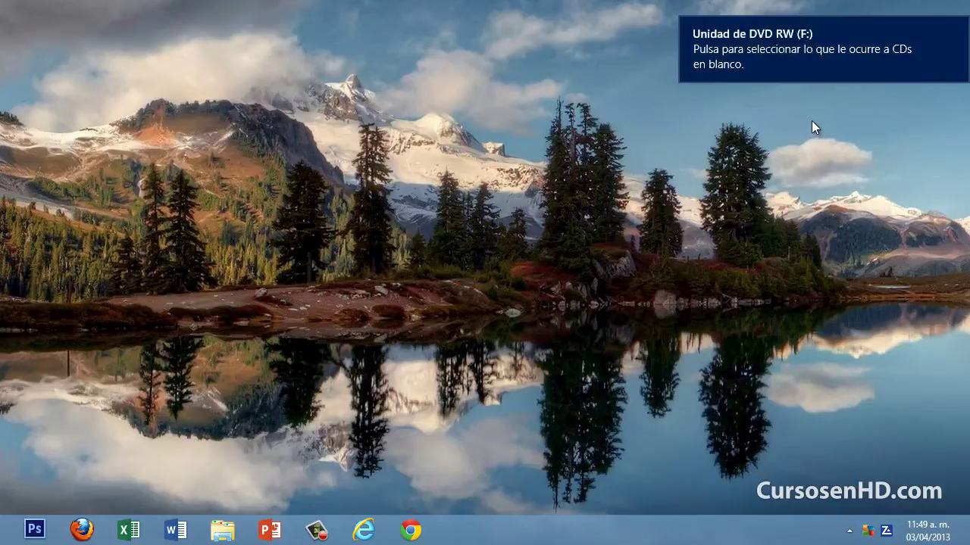
Open the blank CD notification for Unidad de DVD RW (F:) and choose No realizar ninguna acción
mouse_move(786, 47)
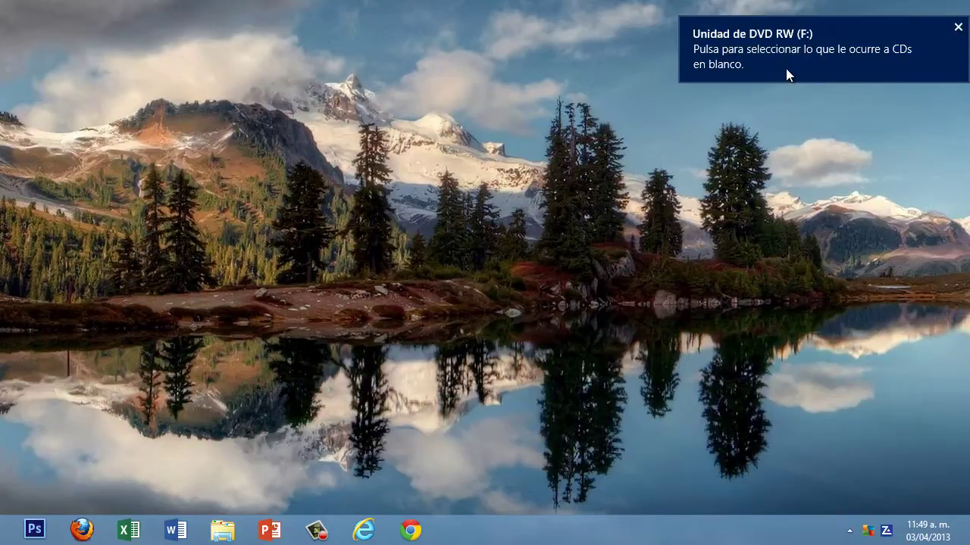
left_click(859, 50)
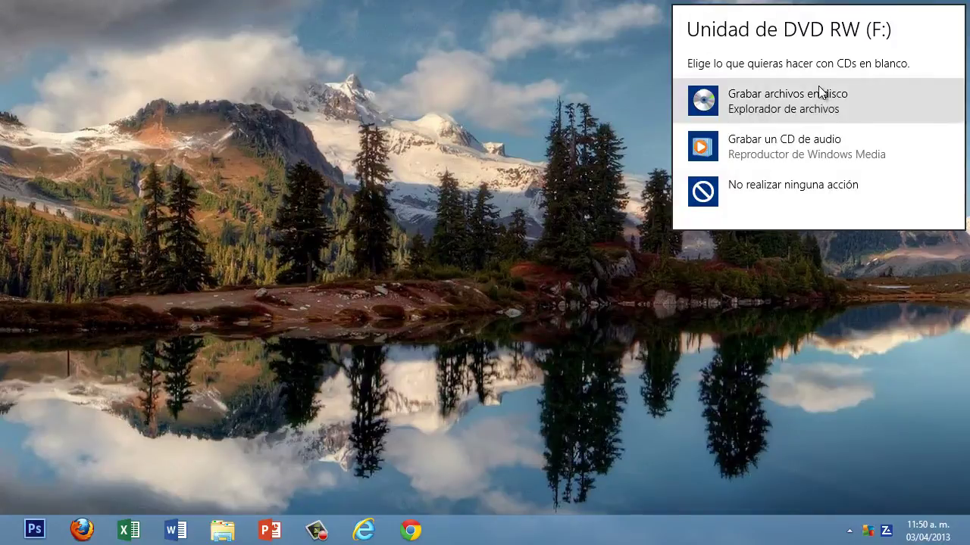
left_click(813, 186)
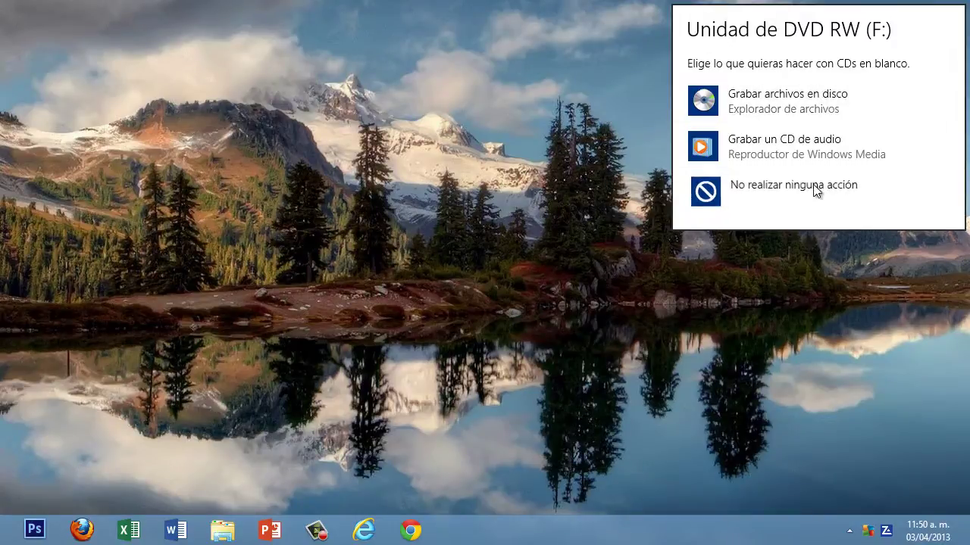